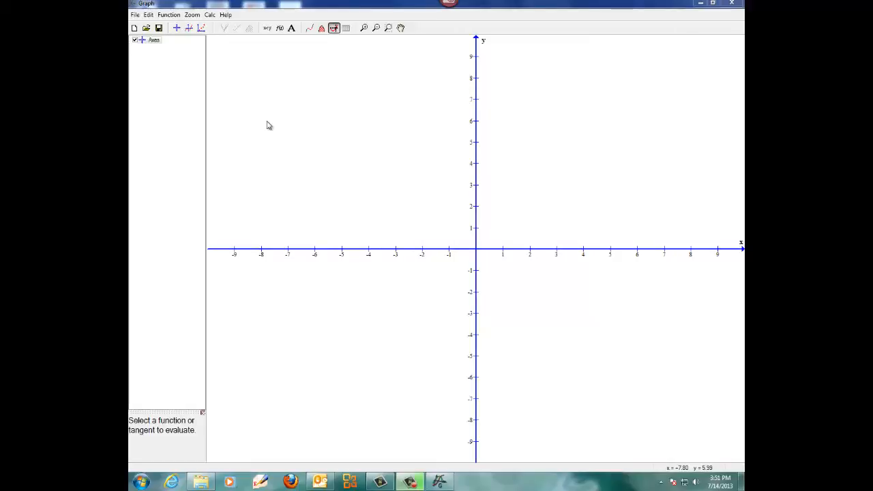
Start a new standard function f(x)=sin(x)/x with an argument range from -5 to 5
left_click(166, 19)
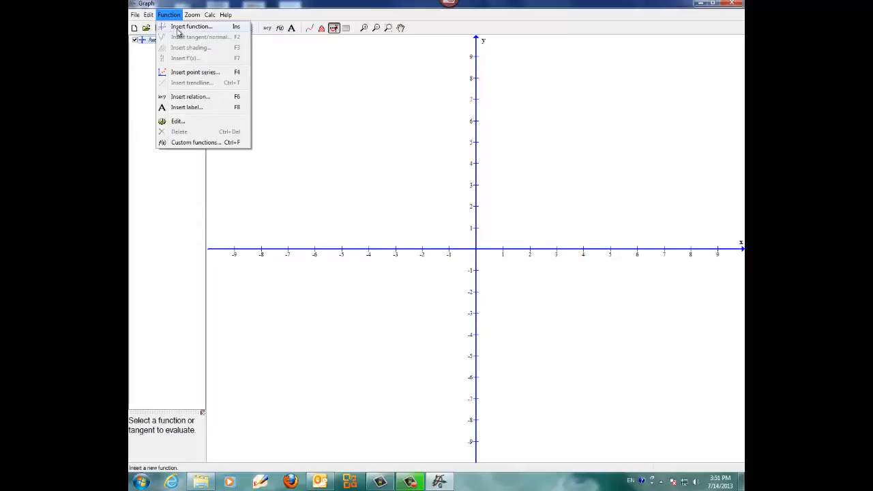
left_click(173, 30)
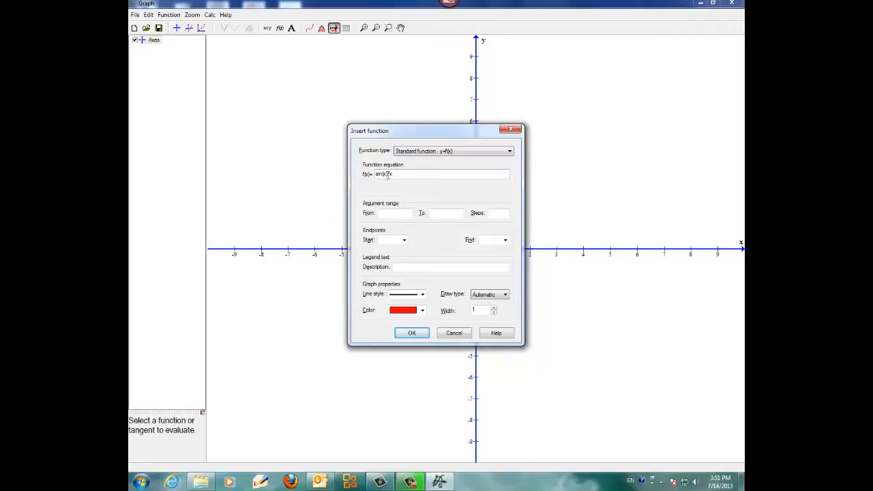
left_click(394, 213)
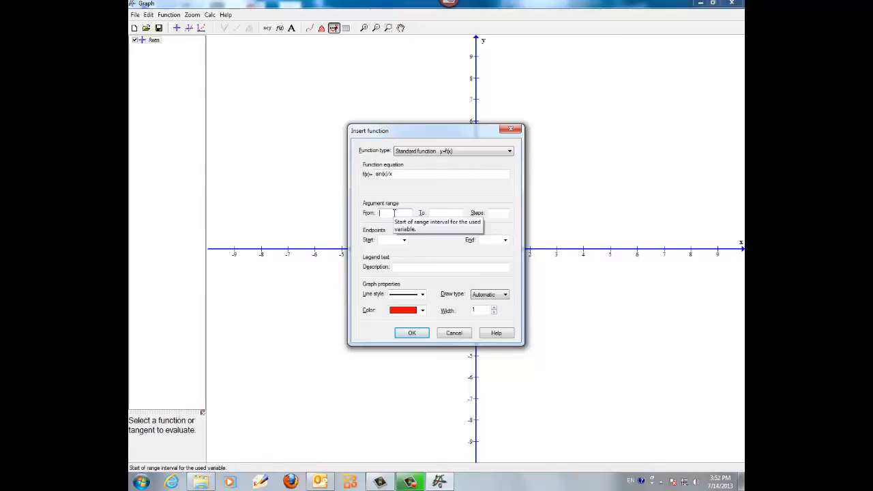
type("-5")
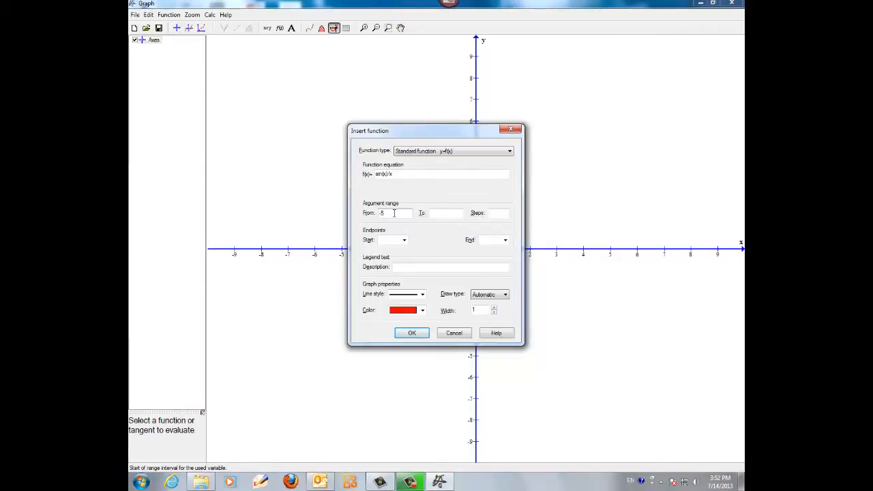
left_click(443, 213)
type("5")
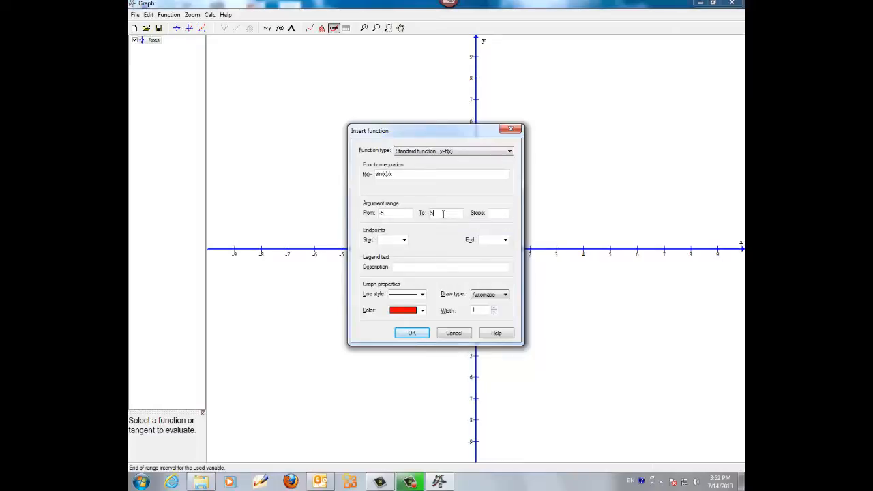
Give the sin(x)/x graph filled-dot markers at both endpoints and insert it into the coordinate system
left_click(404, 240)
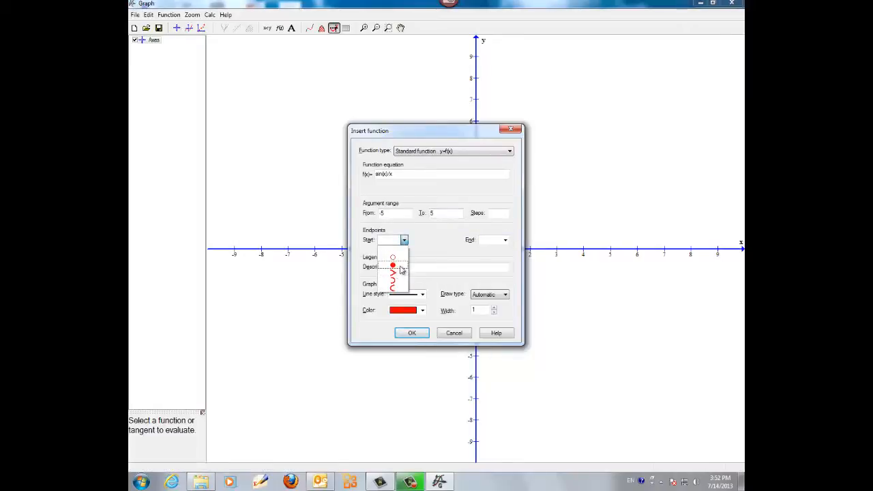
left_click(393, 267)
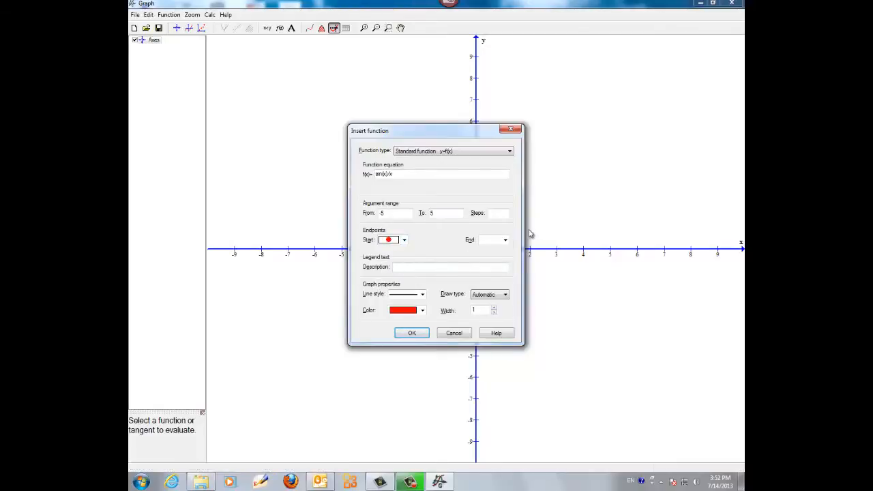
left_click(505, 240)
left_click(494, 265)
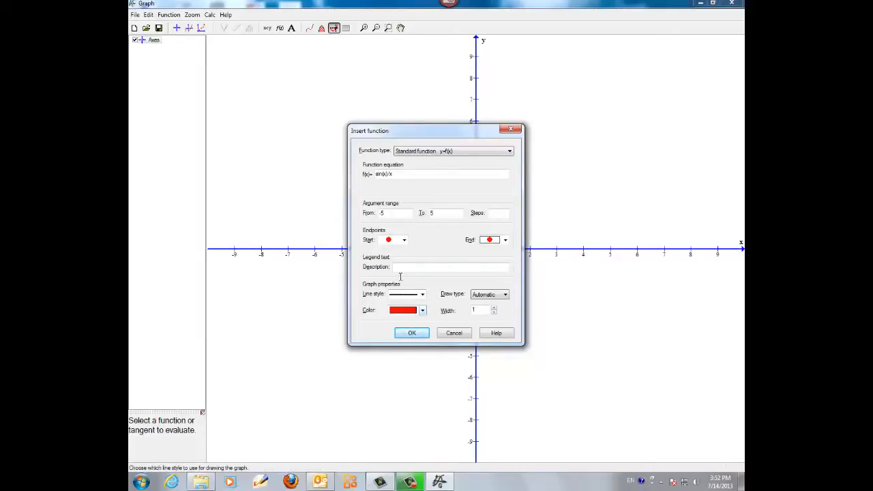
left_click(421, 333)
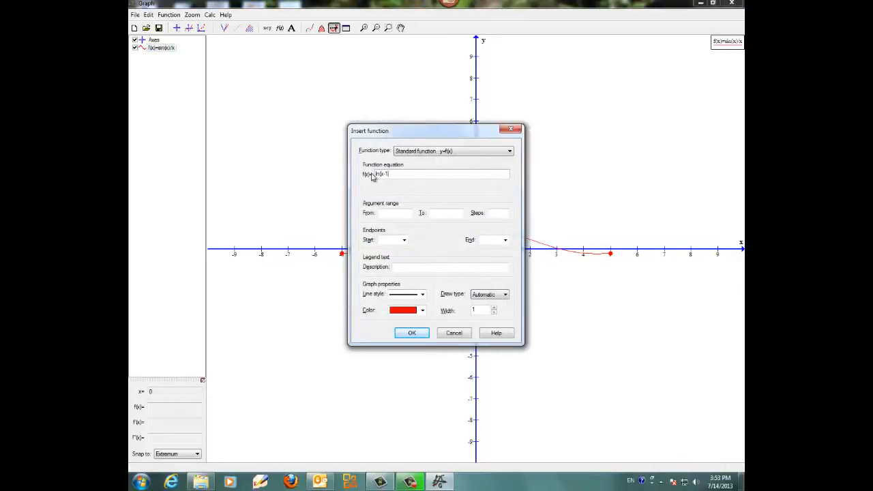
Define the new function f(x)=ln(x-1) over the range -5 to 5 with arrow markers at both endpoints
left_click(389, 212)
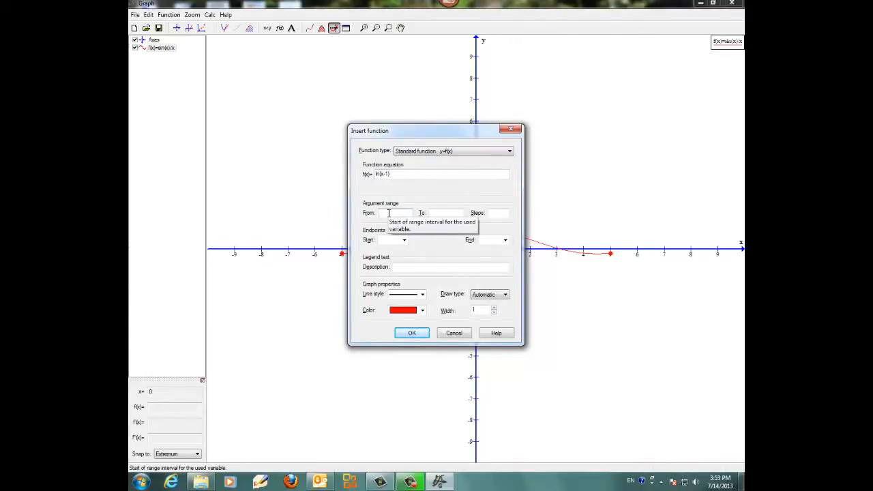
type("-5")
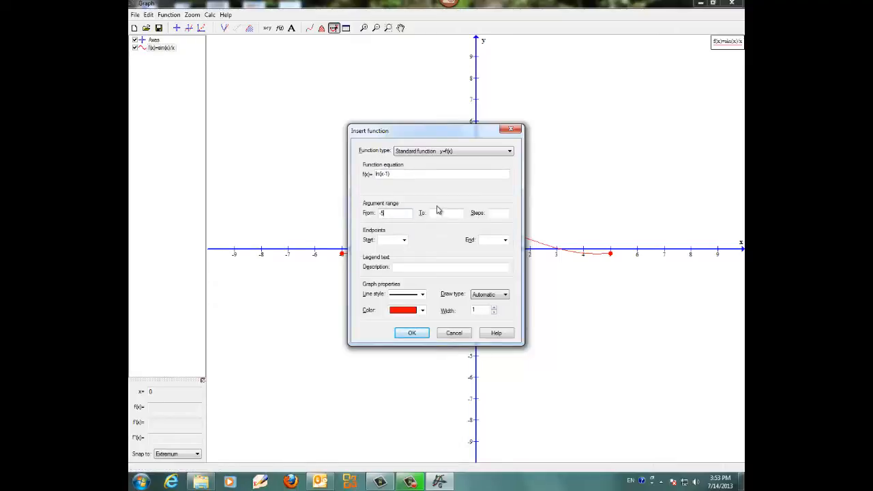
left_click(440, 213)
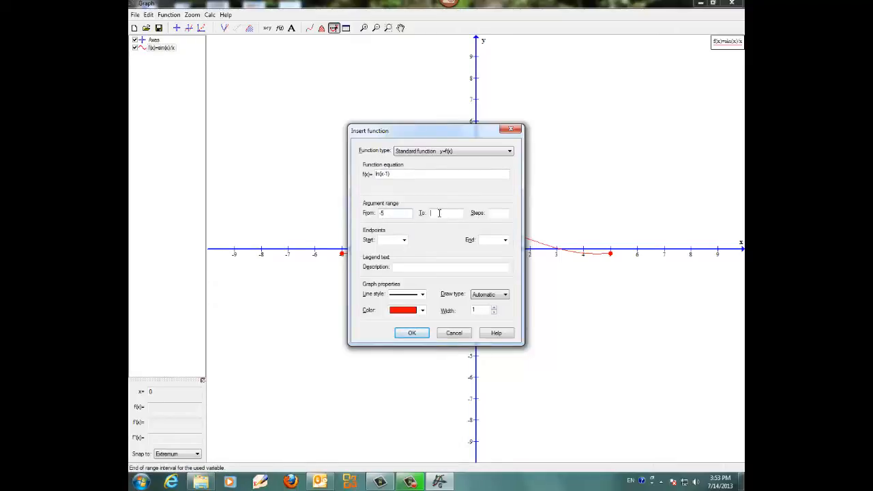
left_click(404, 240)
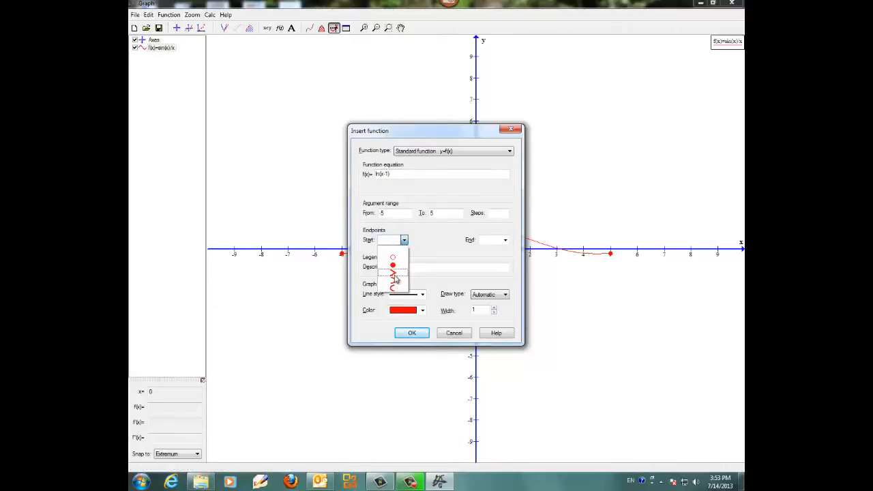
left_click(392, 274)
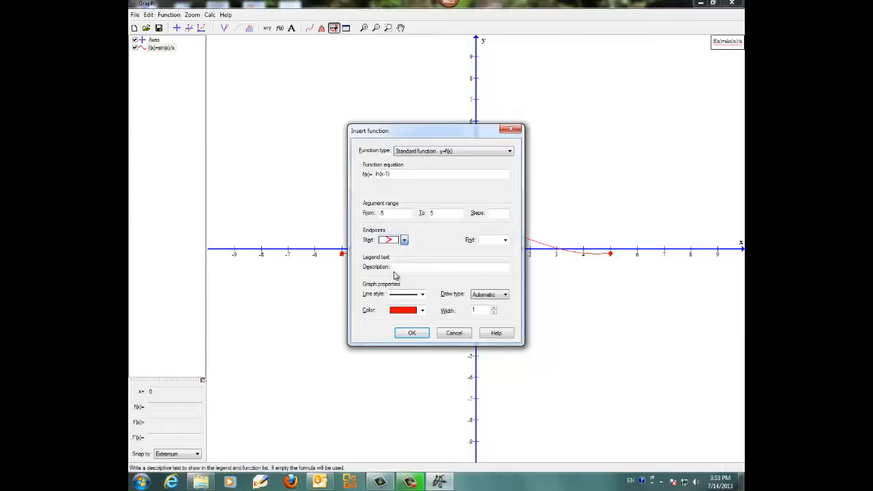
left_click(505, 240)
left_click(493, 274)
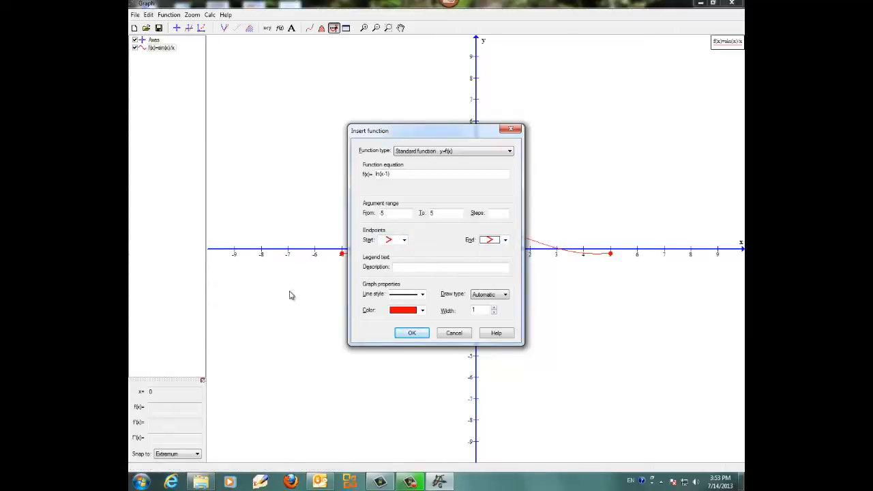
Set the ln(x-1) graph's color to purple and insert the function
left_click(423, 310)
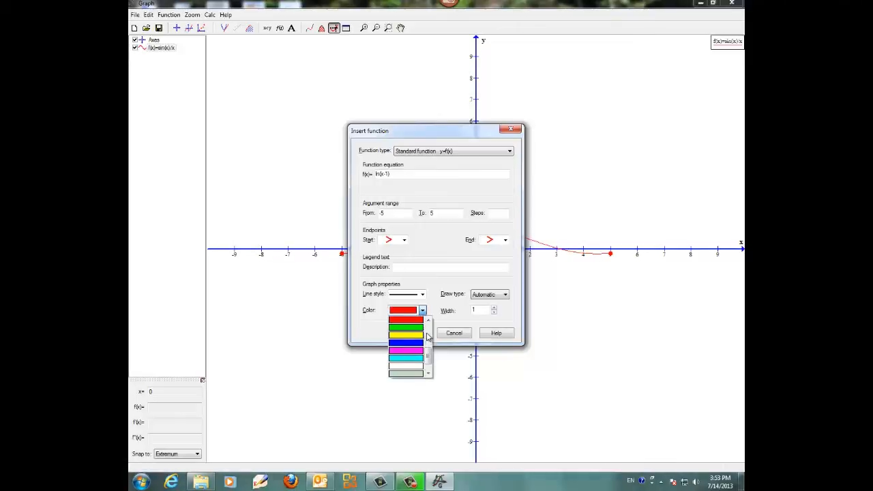
scroll(426, 355, "up", 3)
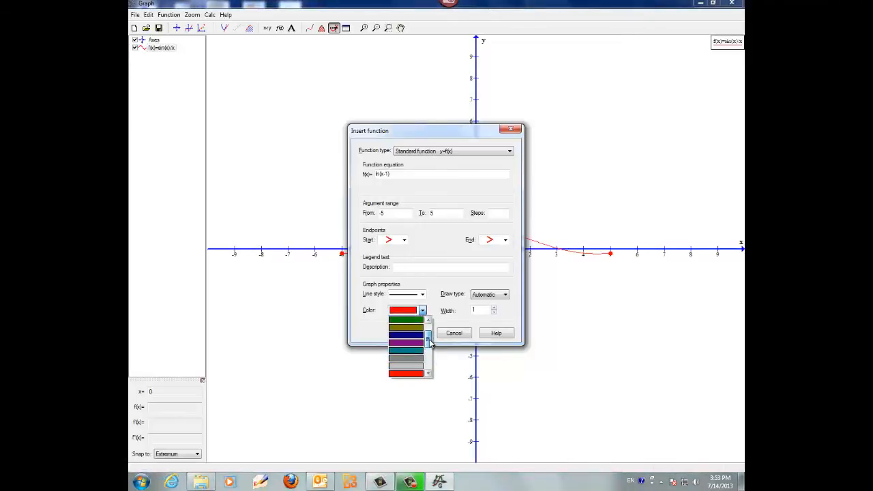
left_click(420, 343)
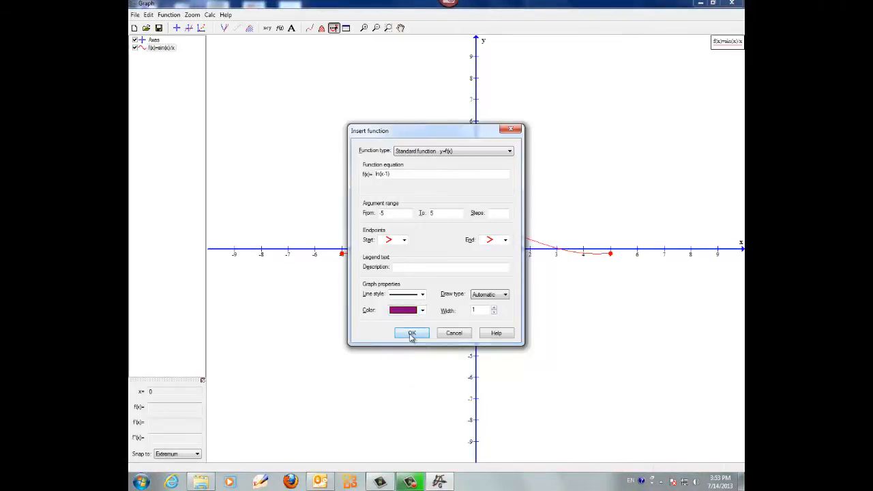
left_click(412, 333)
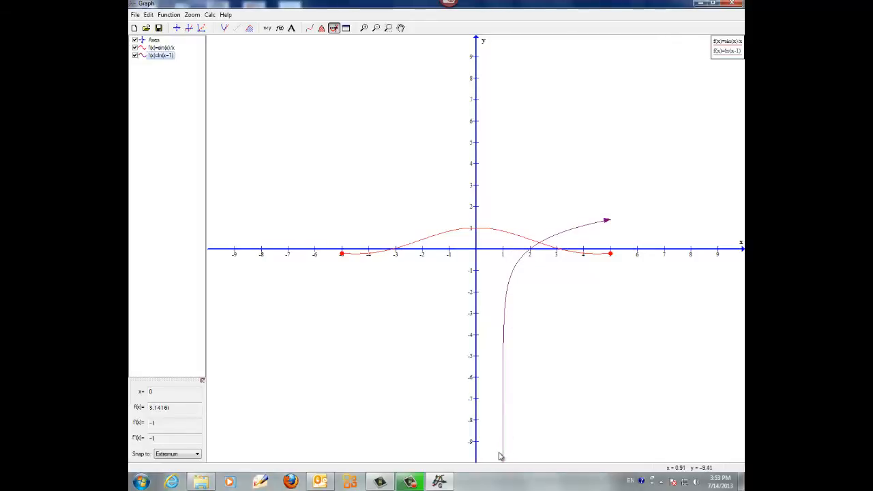
Add shading between the ln(x-1) function and the x-axis
left_click(193, 17)
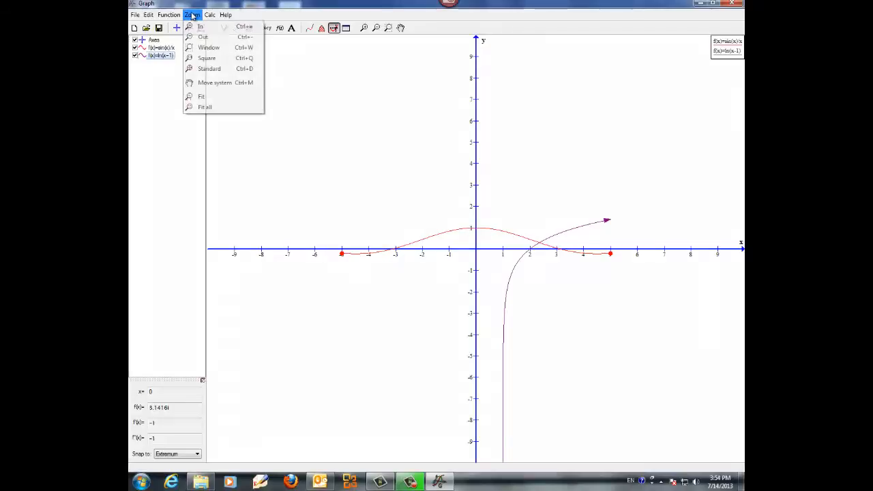
left_click(215, 83)
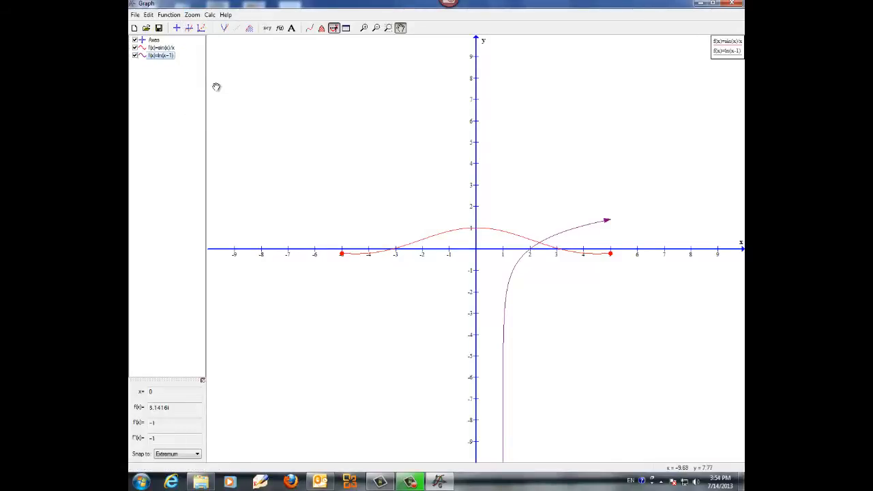
left_click_drag(505, 352, 513, 235)
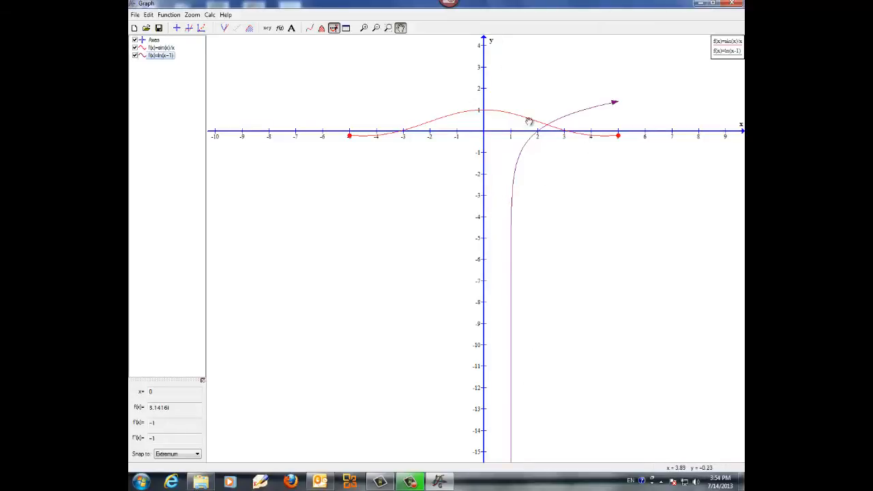
left_click(169, 15)
left_click(190, 49)
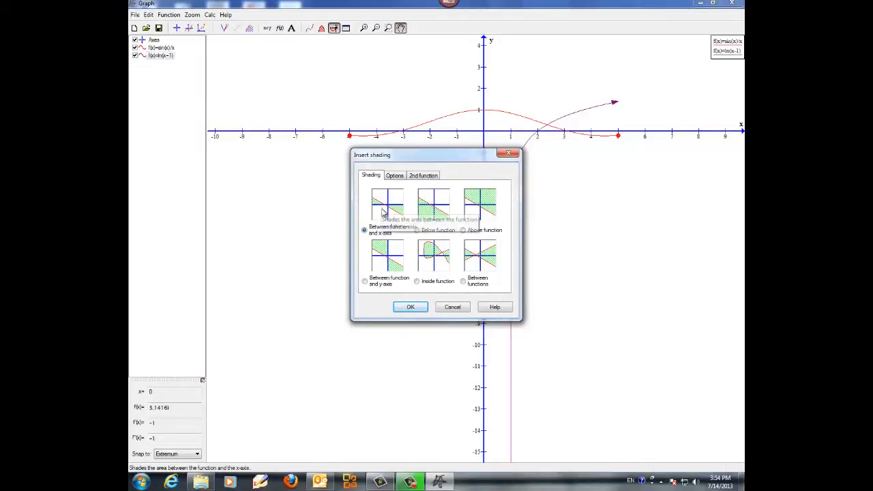
left_click(411, 308)
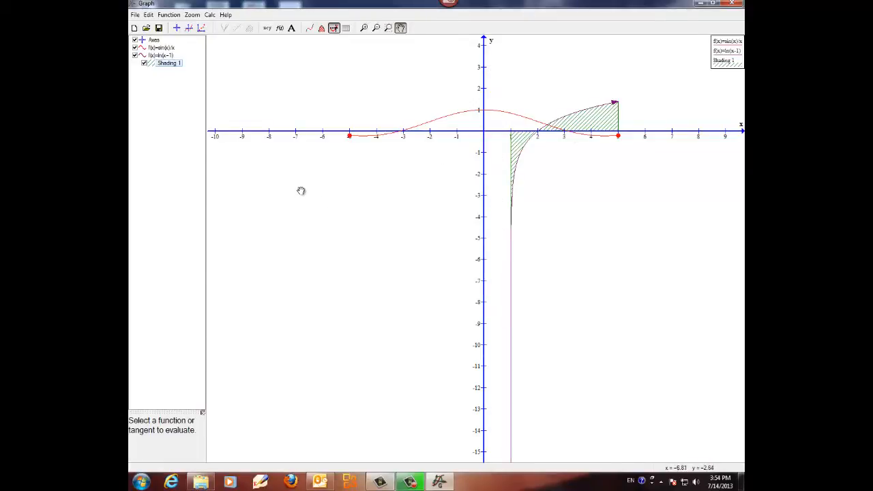
Hide the shading and both the ln(x-1) and sin(x)/x graphs, leaving only the axes displayed
left_click(144, 63)
left_click(135, 56)
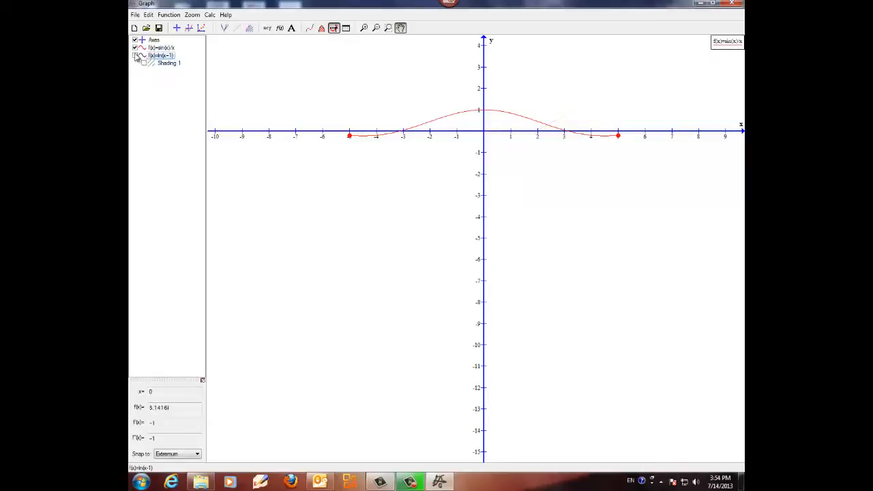
left_click(135, 47)
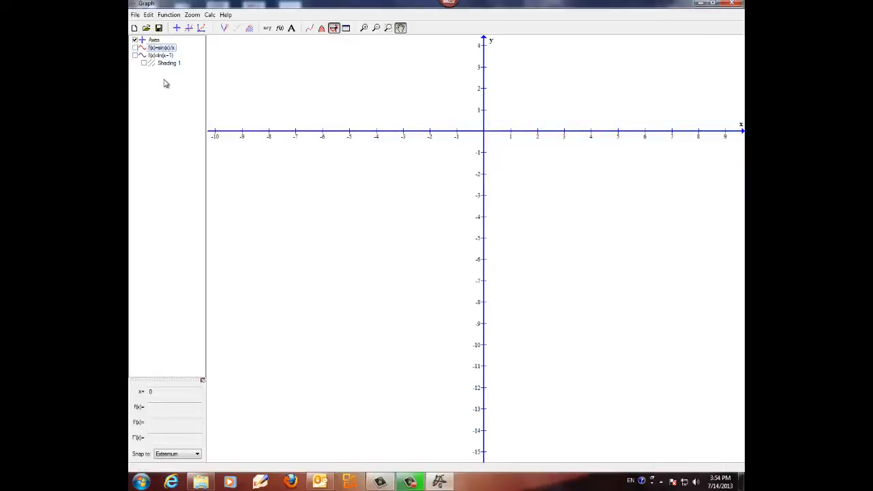
Start a new standard function f(x)=x^2 with an argument range from -6 to 6
left_click(174, 16)
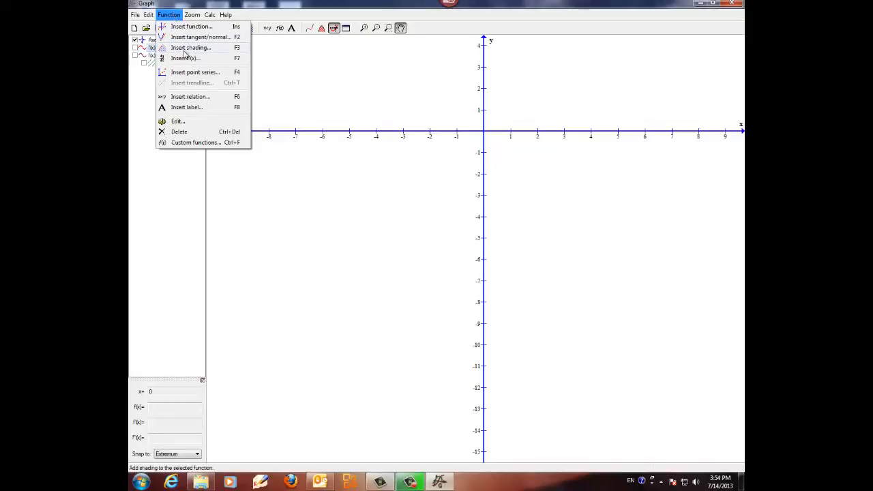
left_click(182, 27)
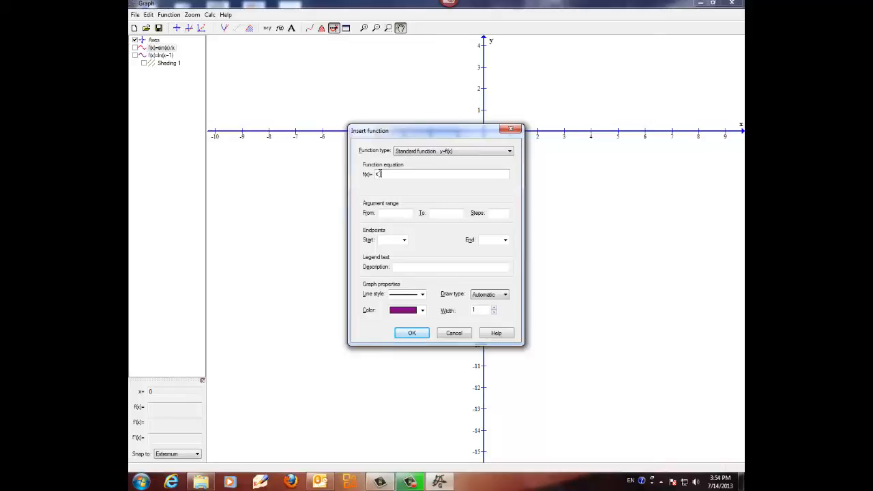
left_click(386, 213)
type("-6")
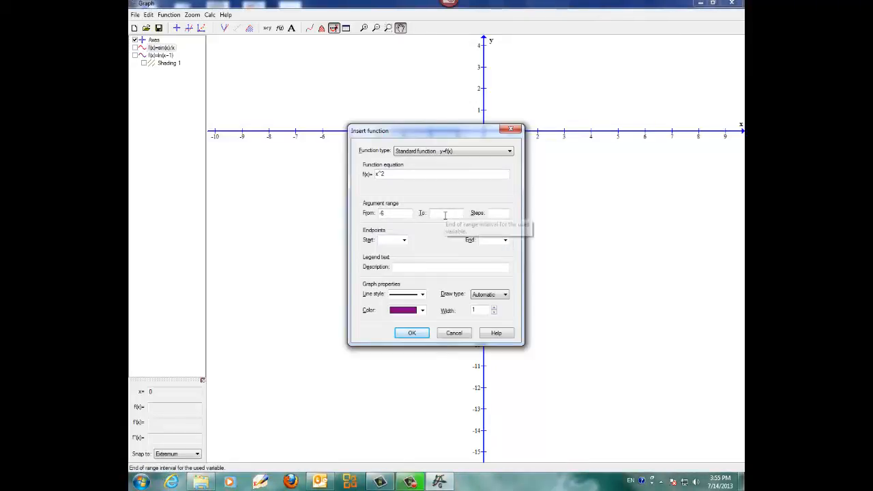
type("6")
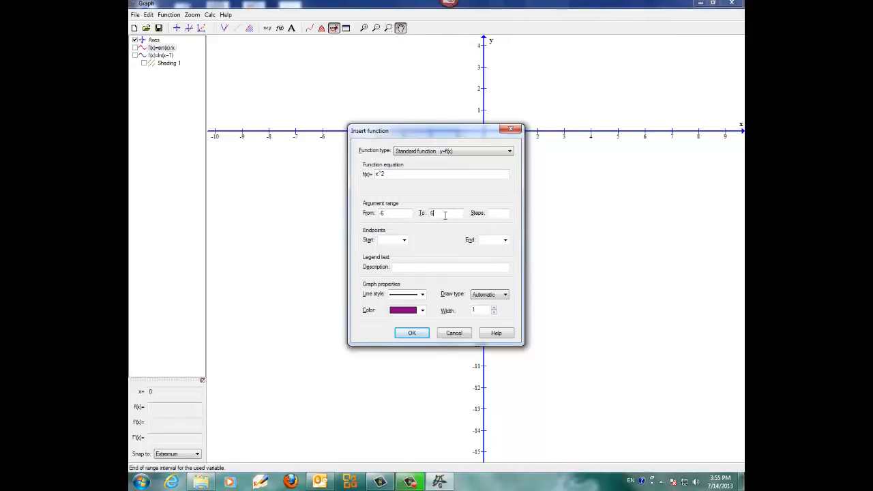
Give the x^2 graph filled-dot markers at both endpoints and a dark red color
left_click(403, 241)
left_click(394, 268)
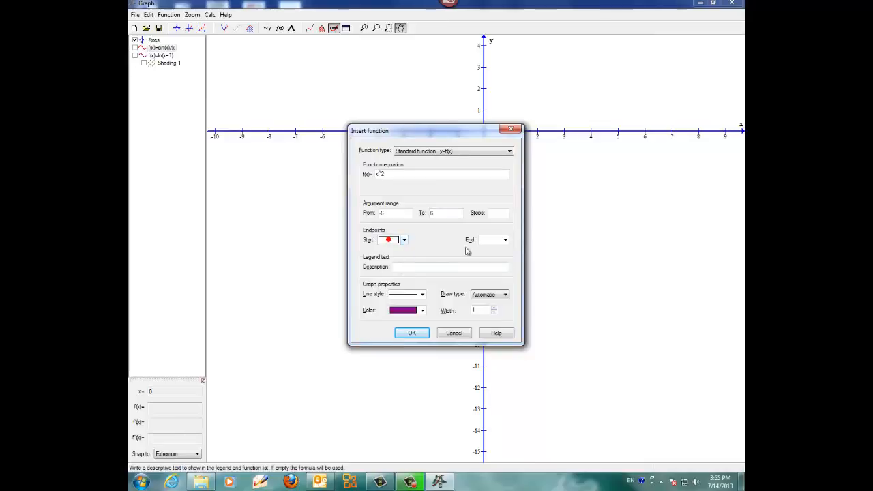
left_click(505, 240)
left_click(500, 267)
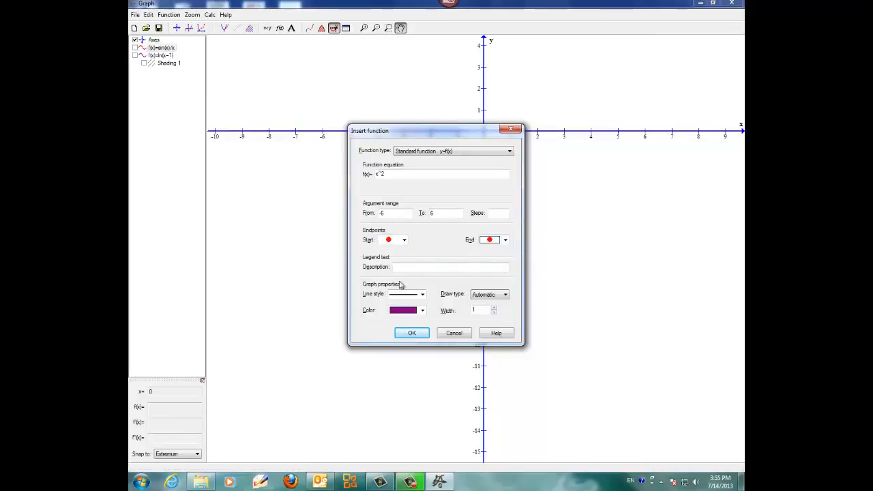
left_click(422, 311)
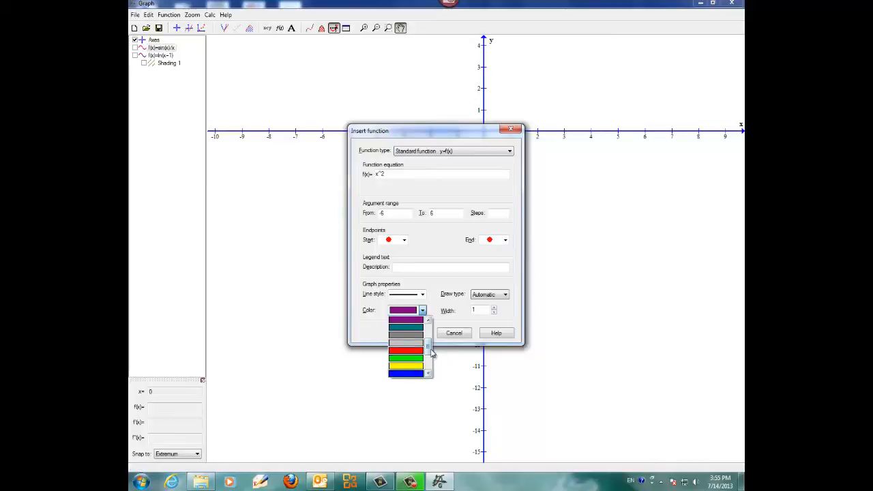
left_click_drag(430, 352, 431, 338)
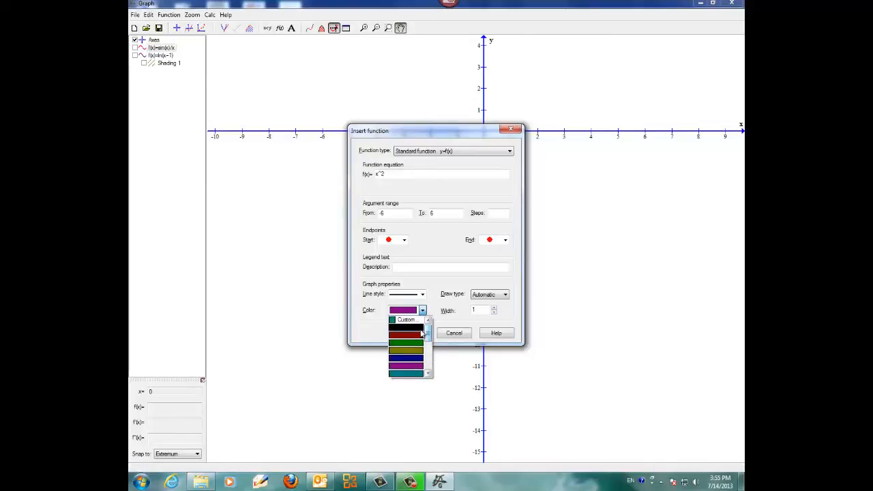
left_click(418, 337)
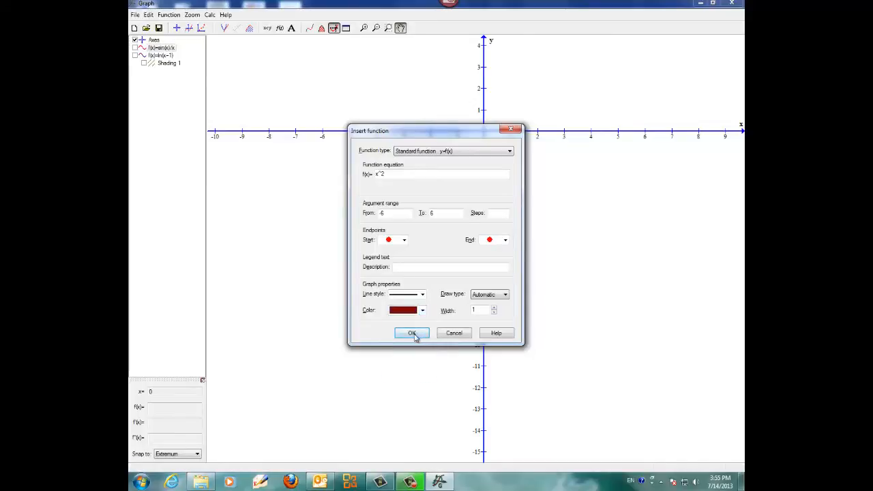
Insert the configured x^2 graph and add a tangent to it at x=1 with an argument range from -6 to 6
left_click(415, 333)
left_click_drag(421, 55, 412, 277)
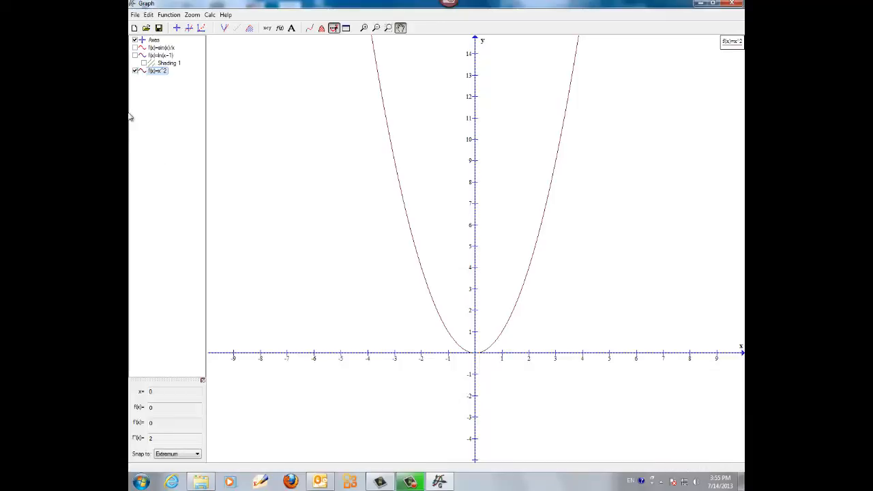
left_click(170, 17)
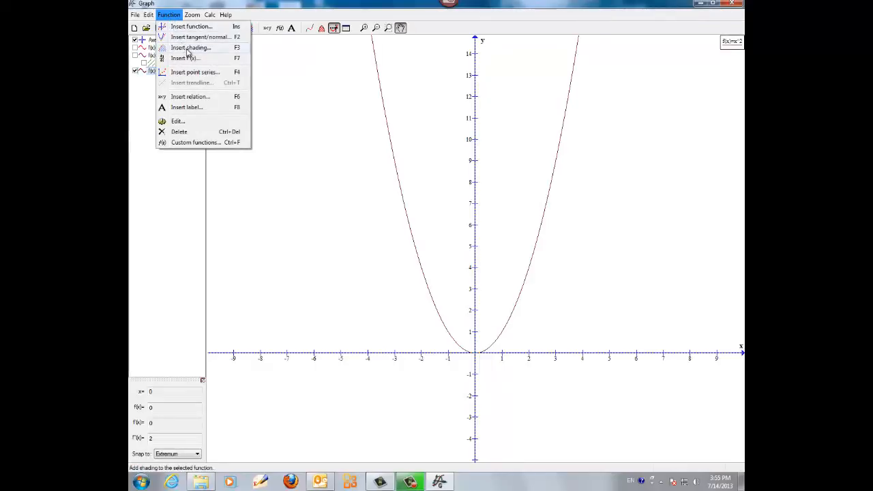
left_click(183, 40)
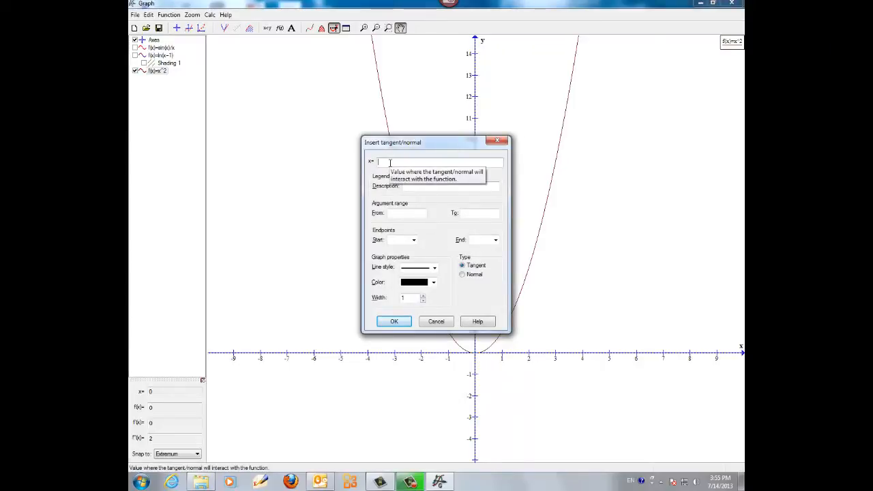
type("1")
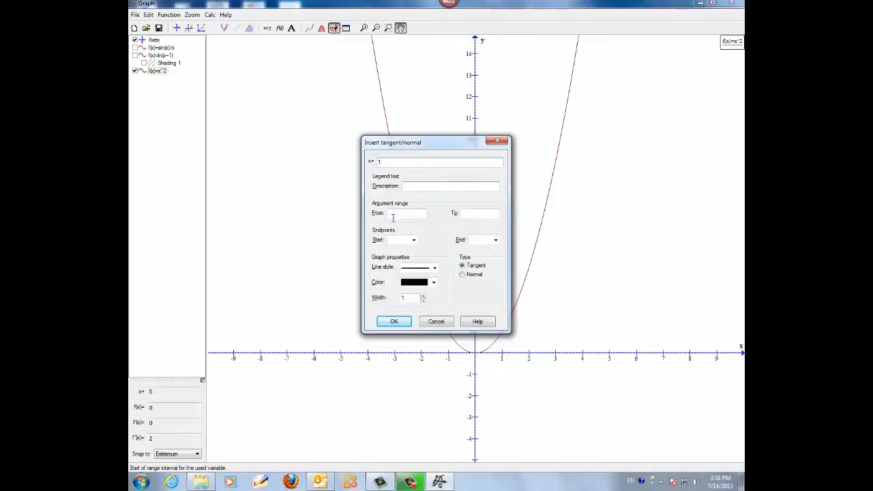
left_click(395, 215)
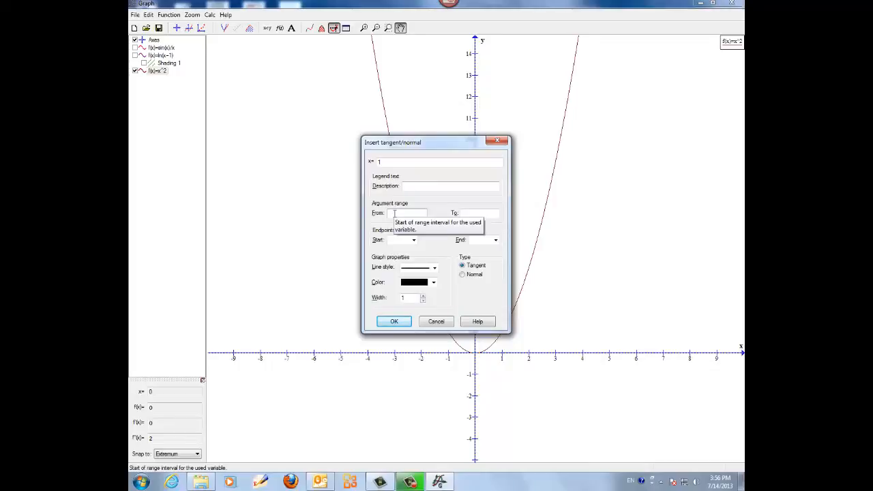
type("-6")
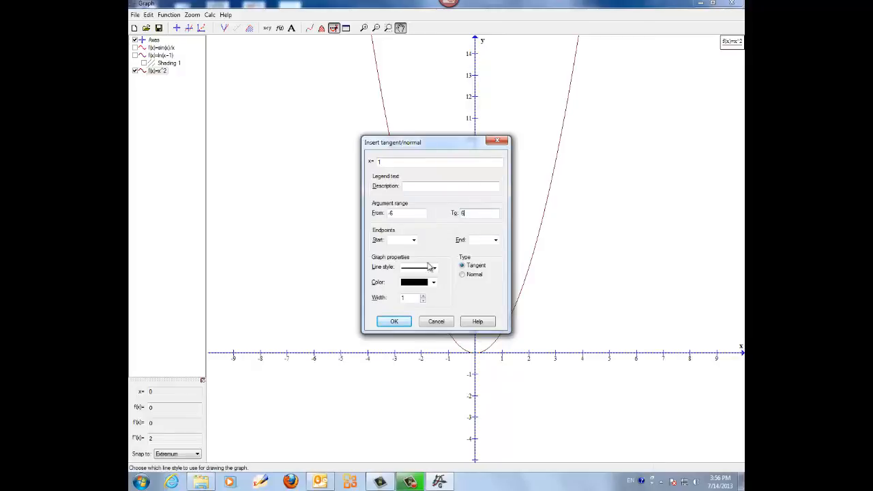
left_click(400, 323)
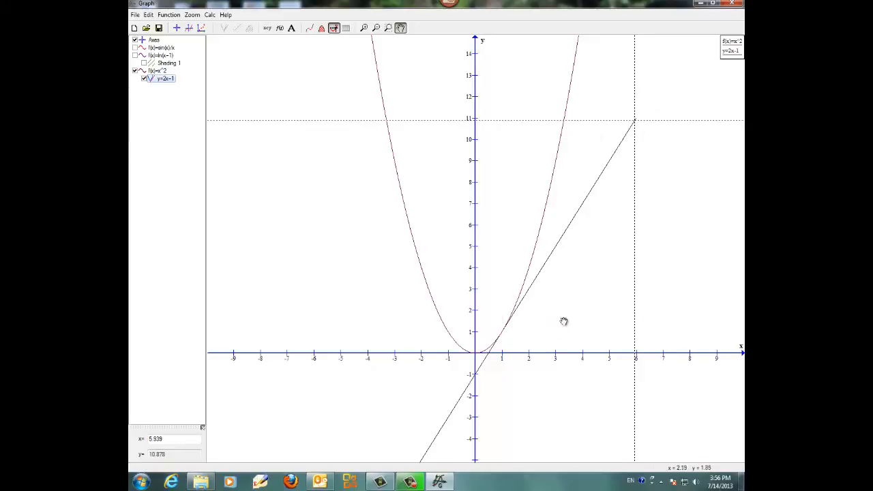
Evaluate the x^2 function at x=1 with snapping set to Function
left_click(158, 72)
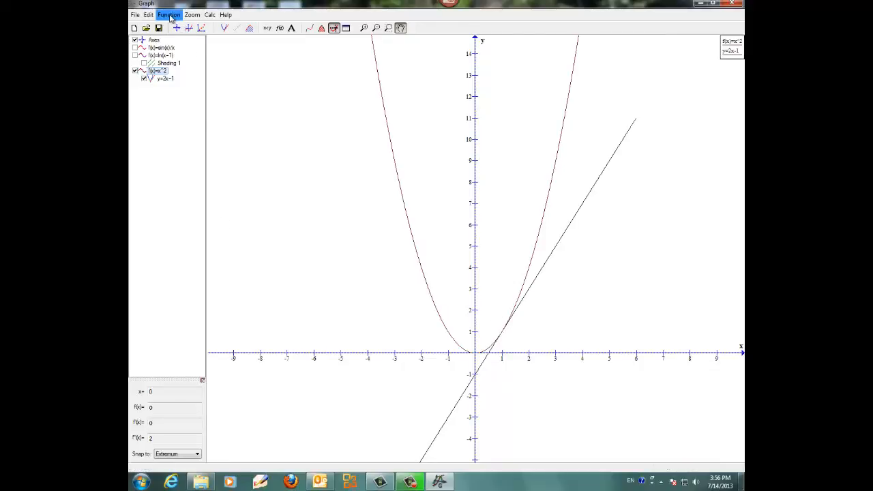
left_click(209, 15)
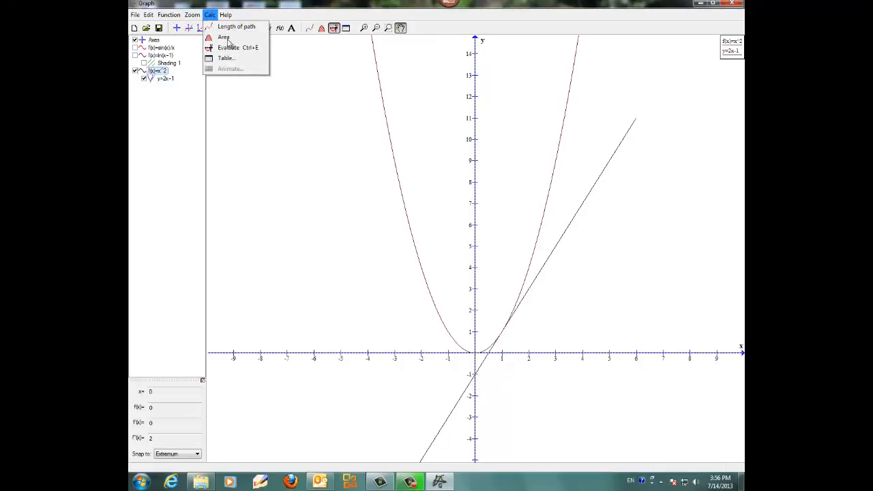
left_click(228, 47)
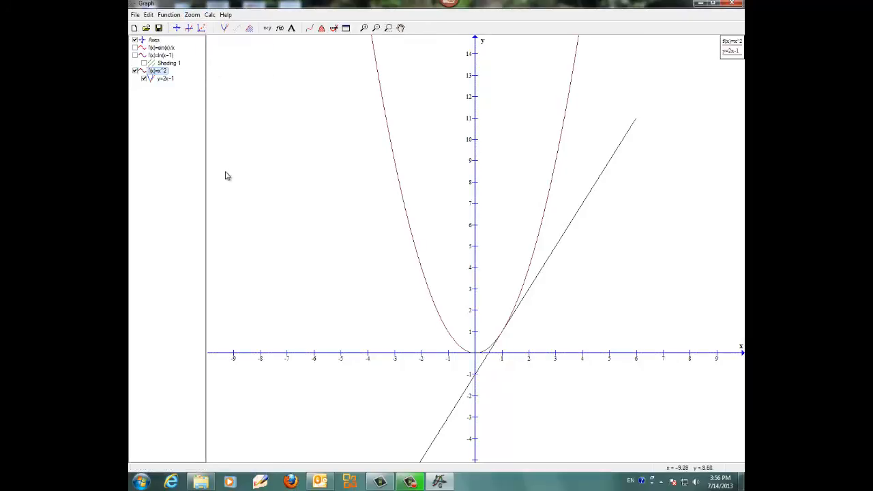
left_click(210, 15)
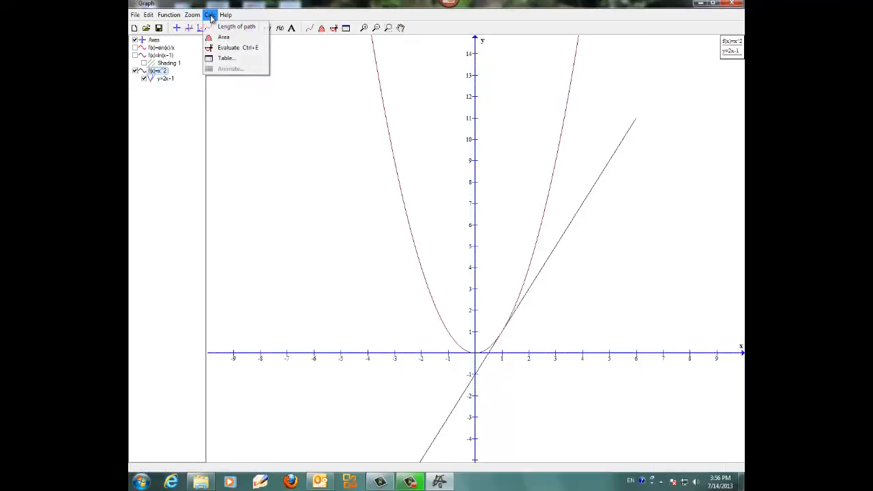
left_click(229, 47)
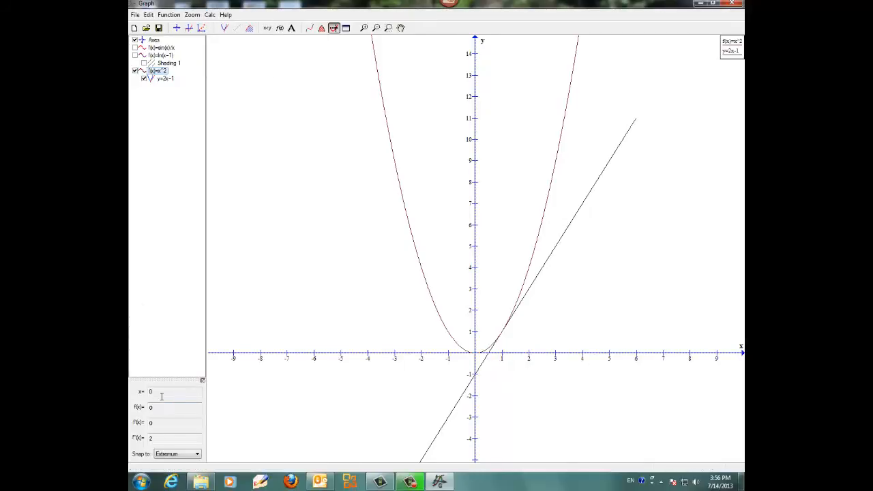
left_click(197, 454)
left_click(186, 463)
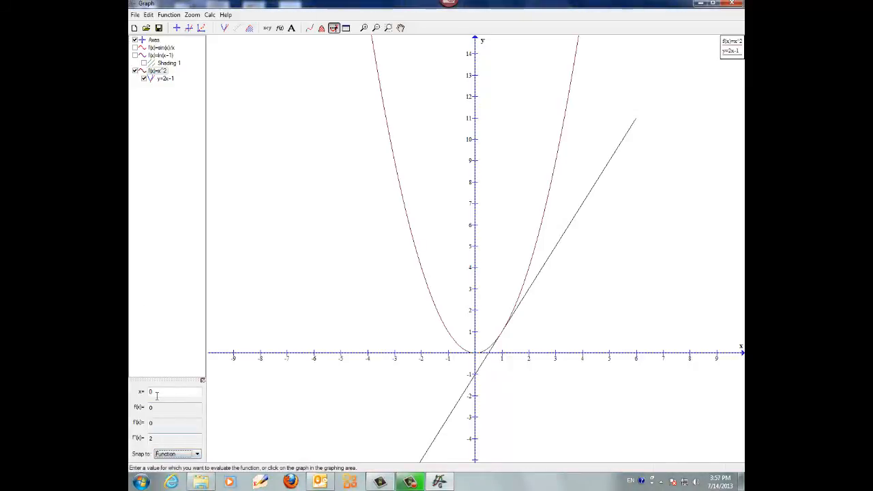
type("1")
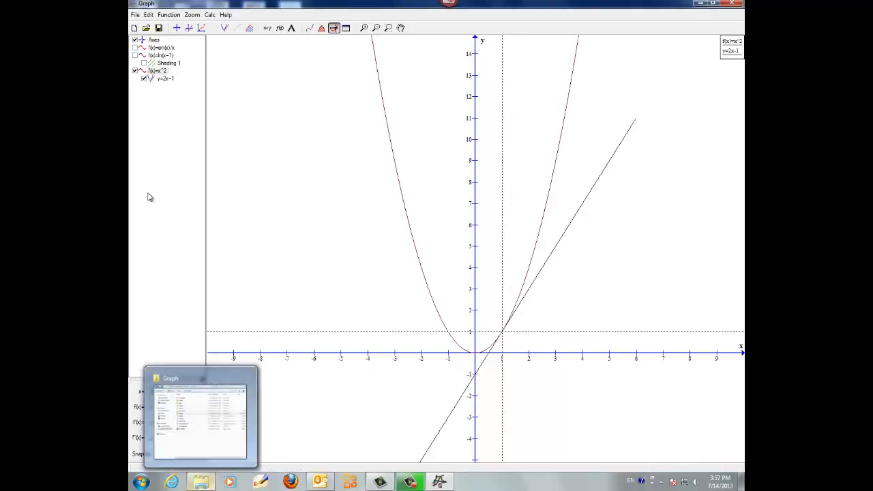
Locate the extremum of the x^2 graph by evaluating it with snapping set to Extremum
left_click(164, 71)
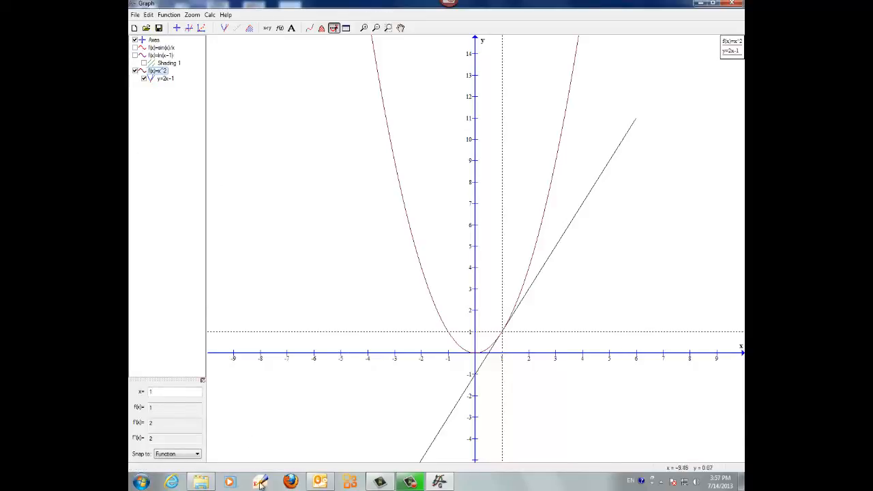
left_click(199, 455)
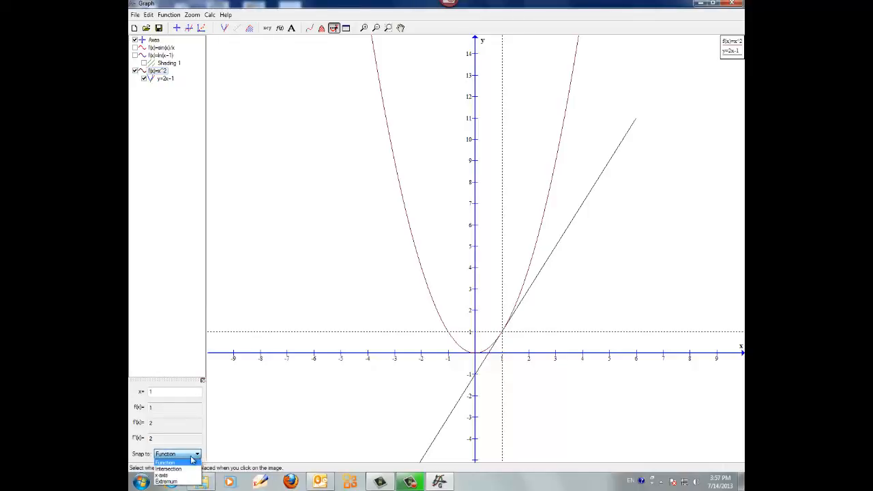
left_click(181, 482)
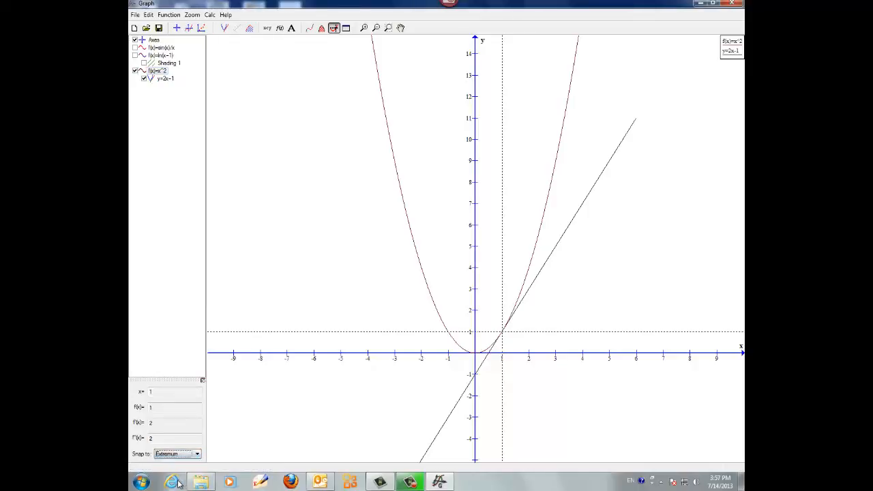
left_click(182, 455)
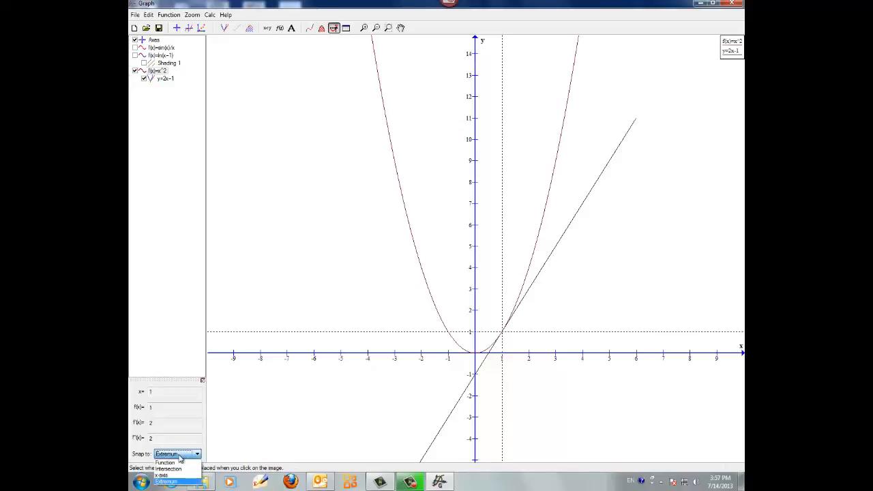
left_click(182, 455)
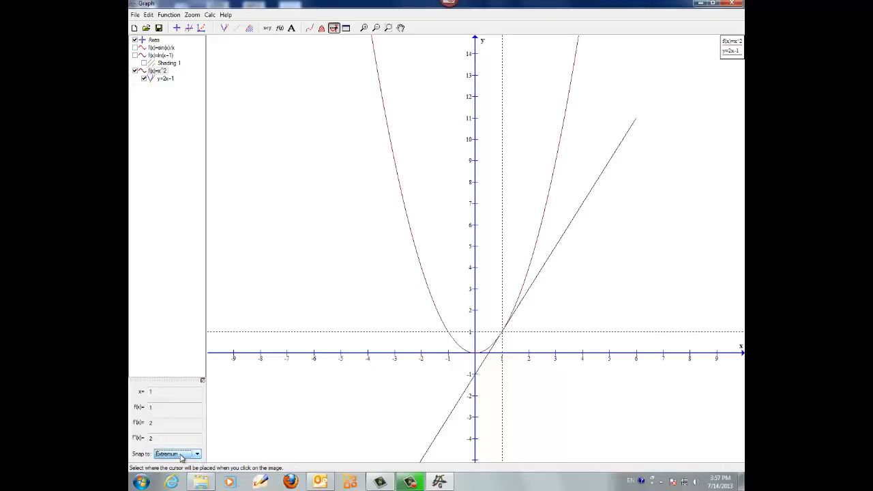
left_click(439, 315)
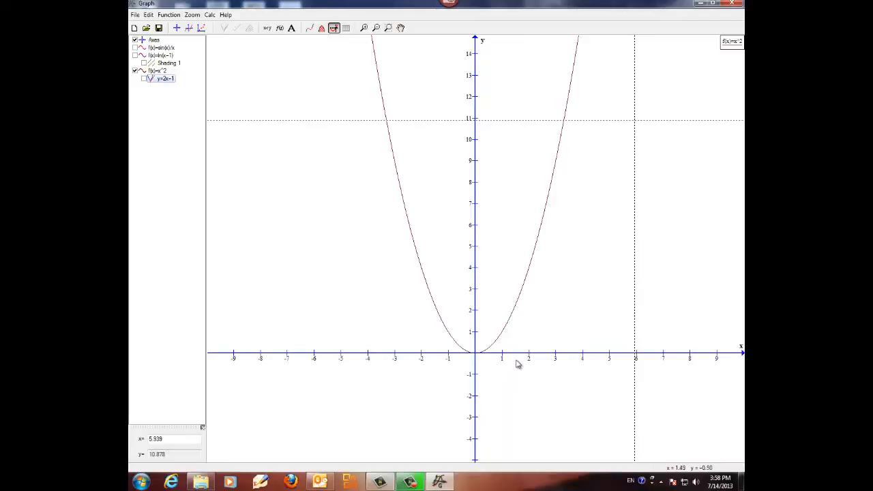
Calculate the area under the x^2 graph from x=1 to x=3
left_click(210, 15)
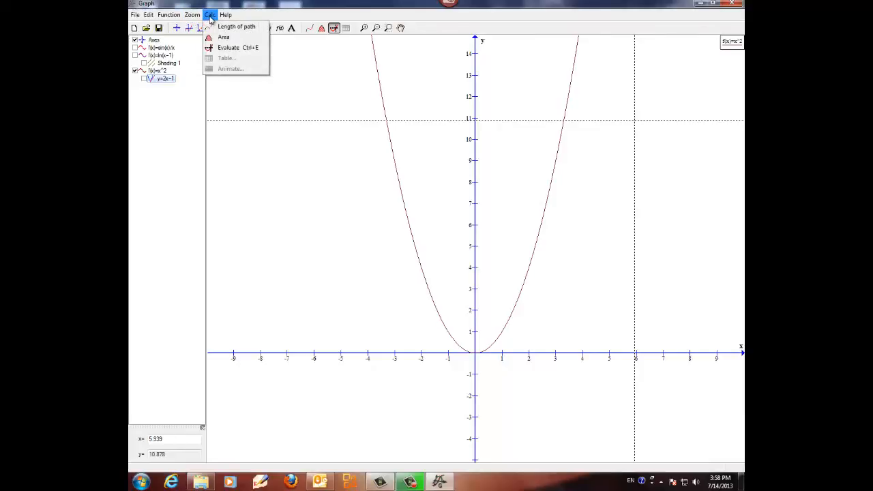
left_click(223, 37)
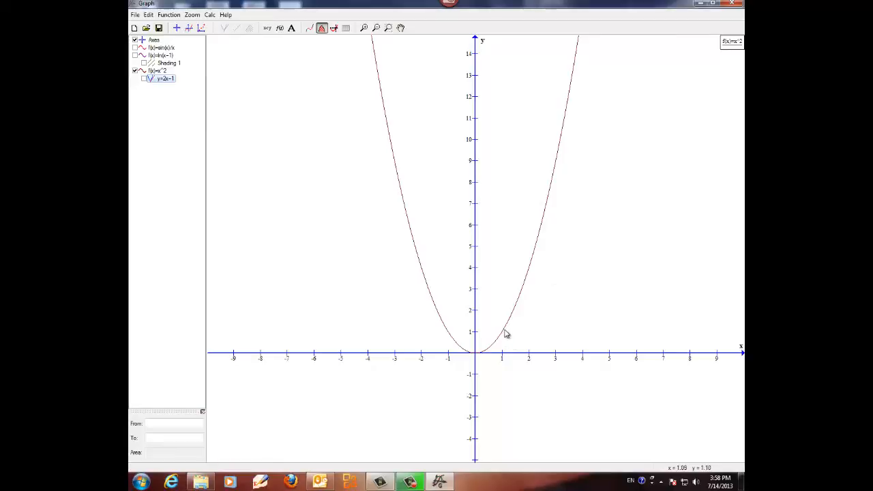
left_click(210, 15)
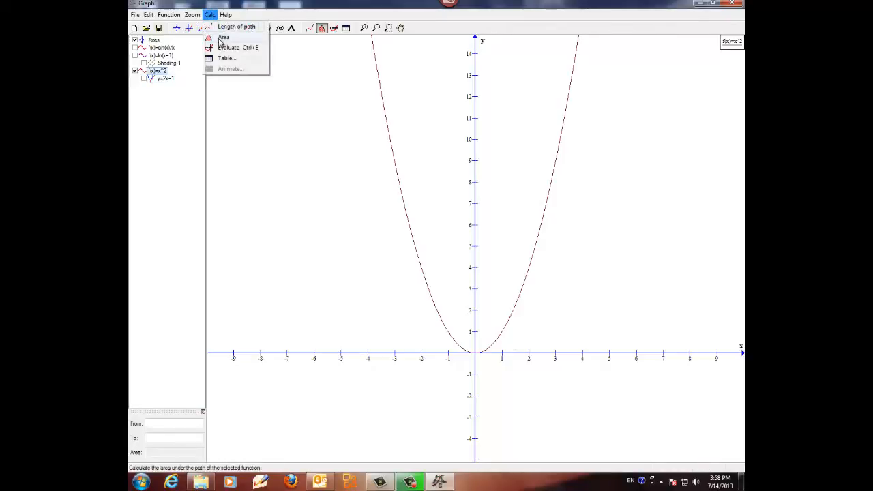
left_click(221, 40)
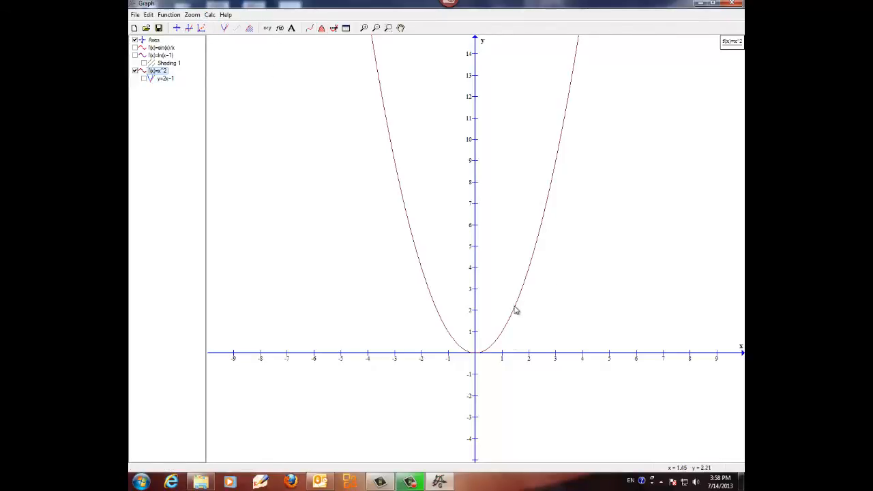
left_click(321, 30)
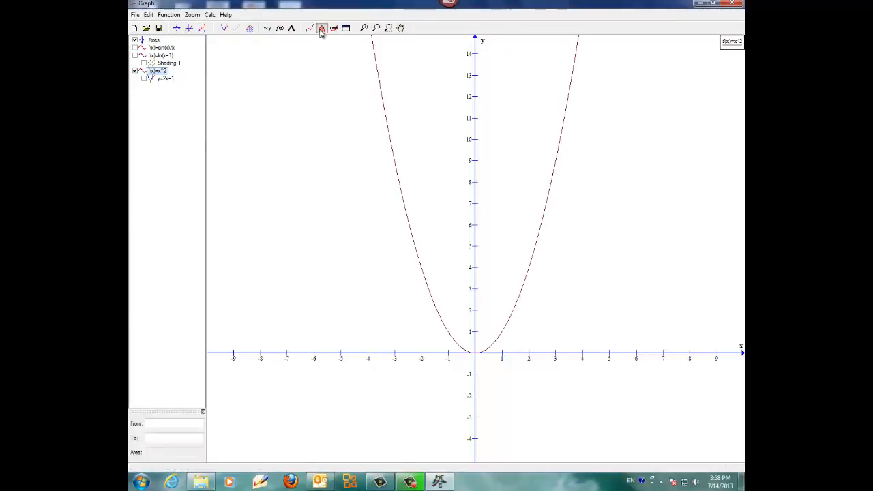
left_click(157, 422)
type("1")
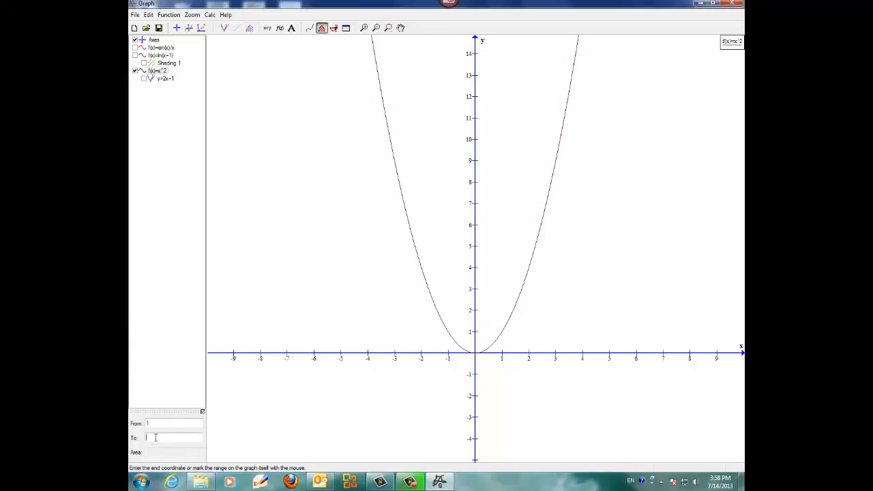
type("3")
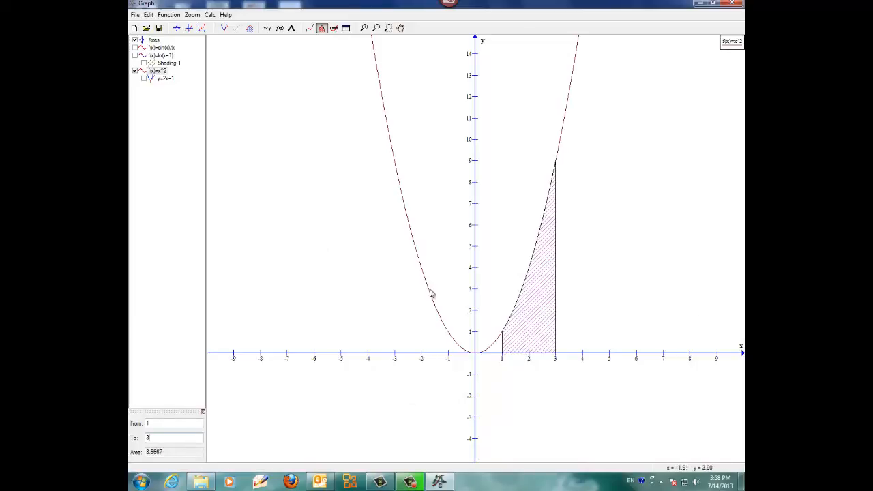
Copy the coordinate system with the x^2 graph as an image and paste it into a new Microsoft Word document
left_click(148, 14)
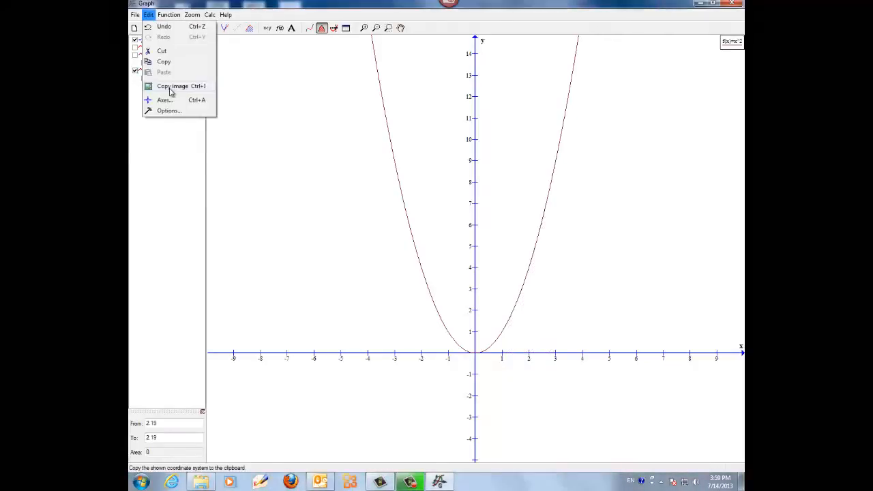
left_click(170, 89)
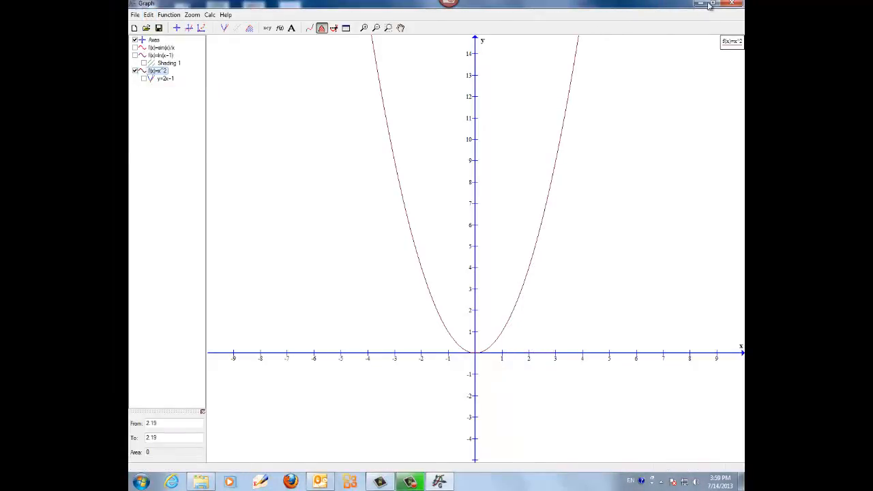
left_click(141, 483)
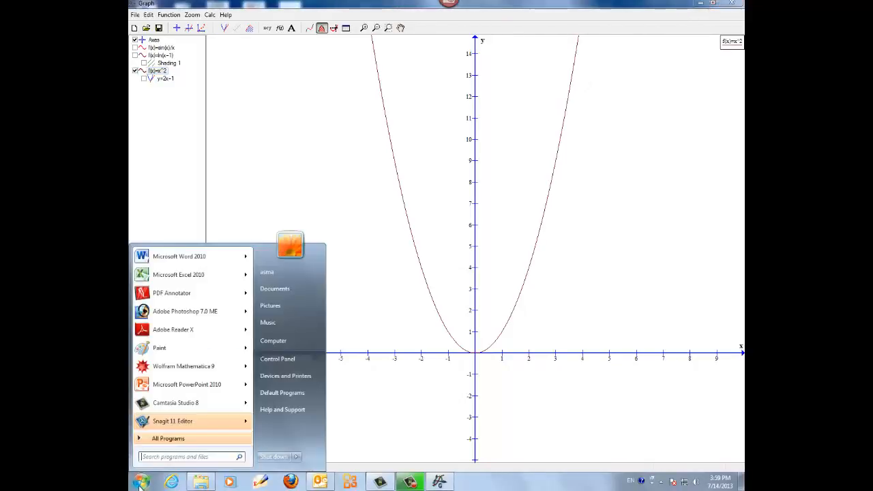
left_click(171, 258)
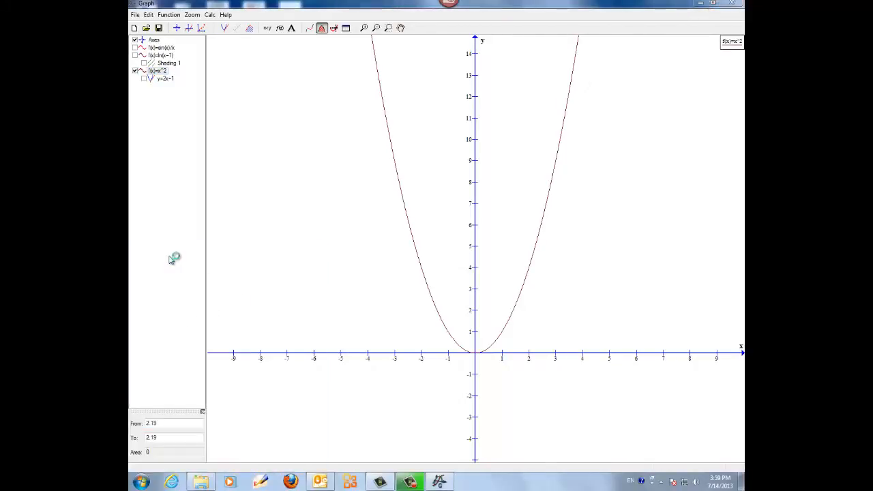
right_click(335, 245)
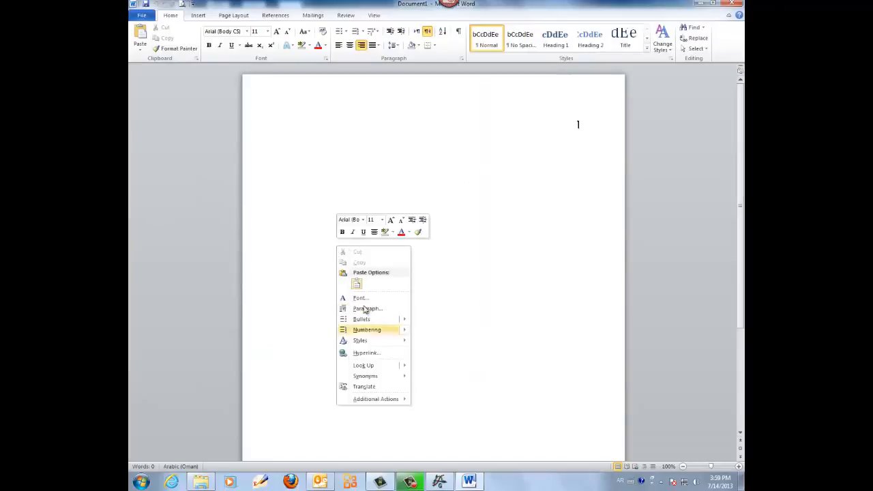
left_click(356, 285)
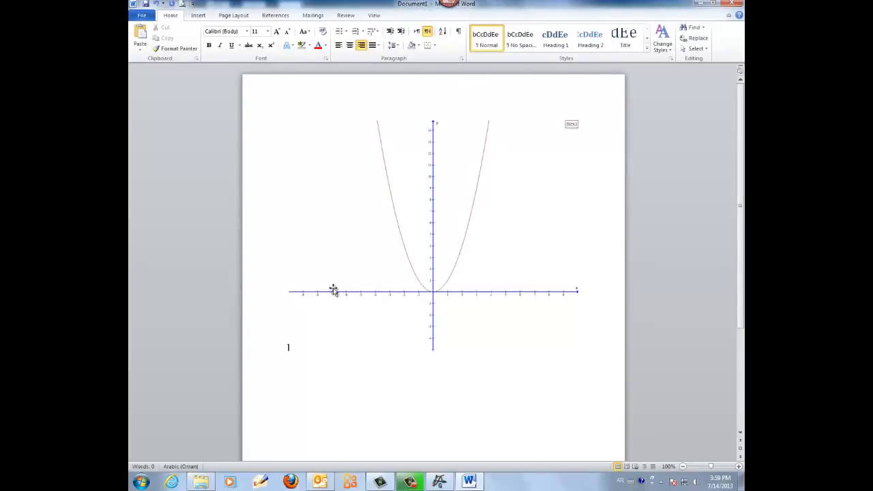